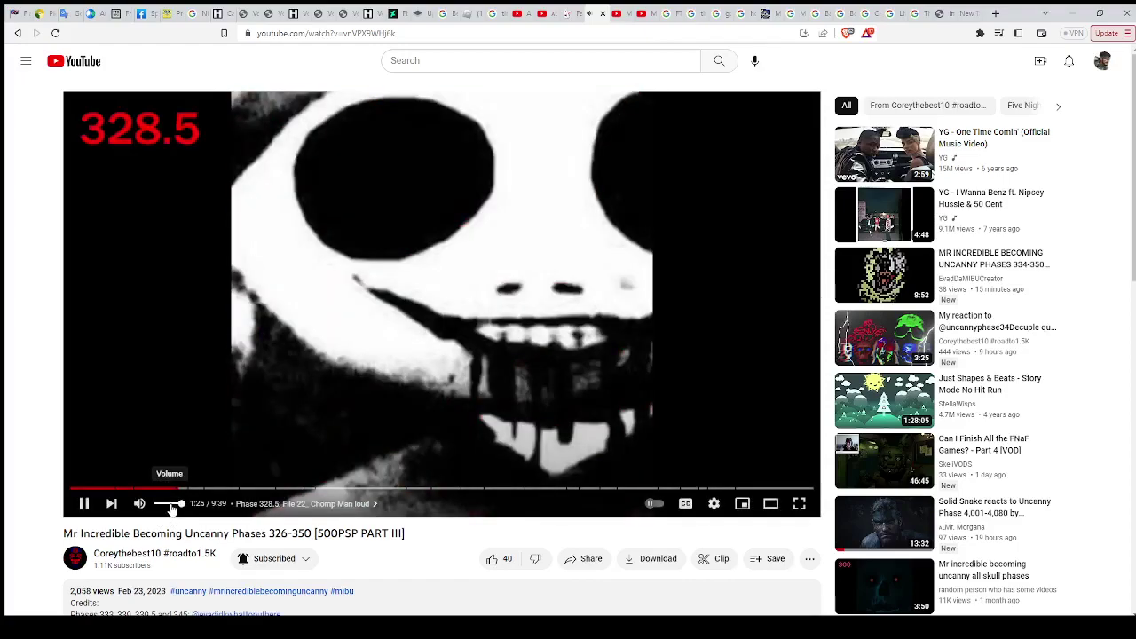
- Lower the volume slider and mute the Mr Incredible phases video
drag(171, 511, 146, 506)
click(158, 504)
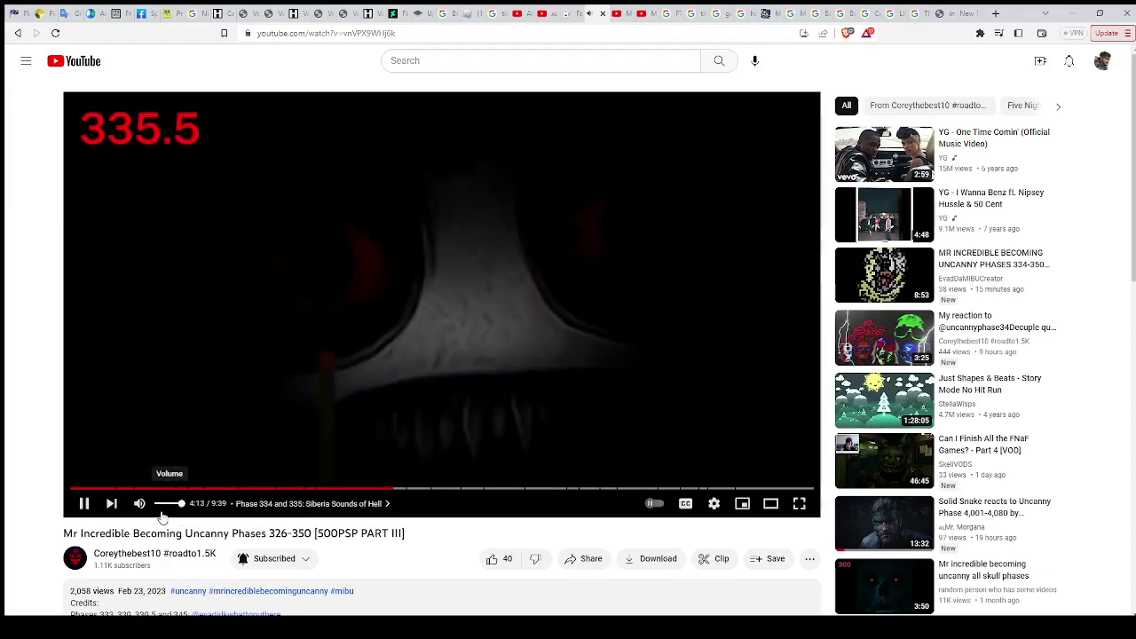
- Mute the video with the M shortcut while phase 335.5 plays
key(m)
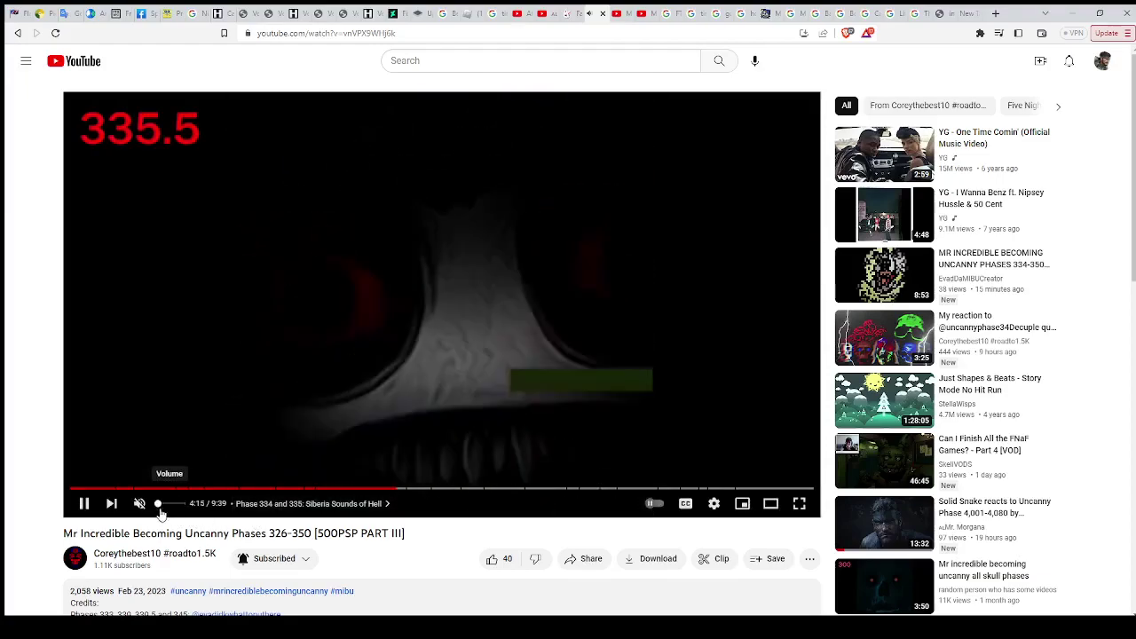